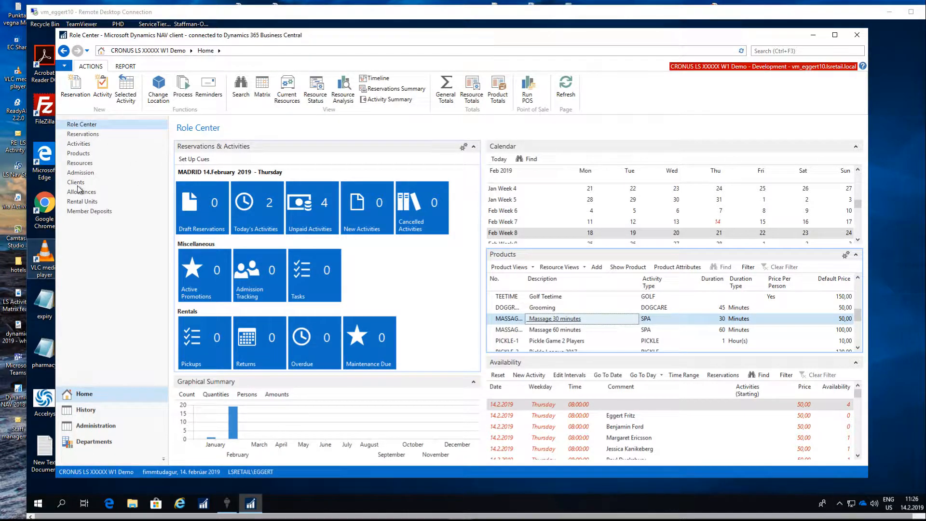
Open the Member Deposits list and widen the Last Transaction Date and Negative Balance Limit columns.
left_click(78, 212)
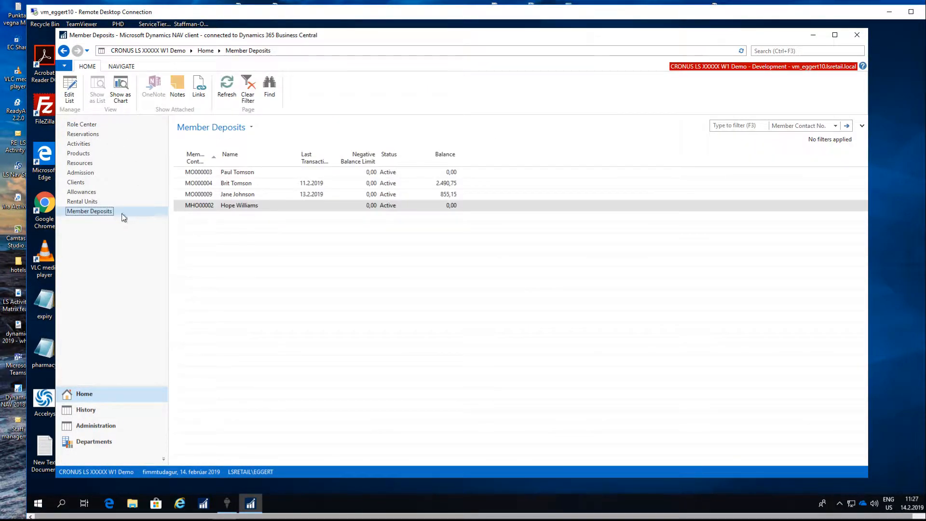
left_click(242, 186)
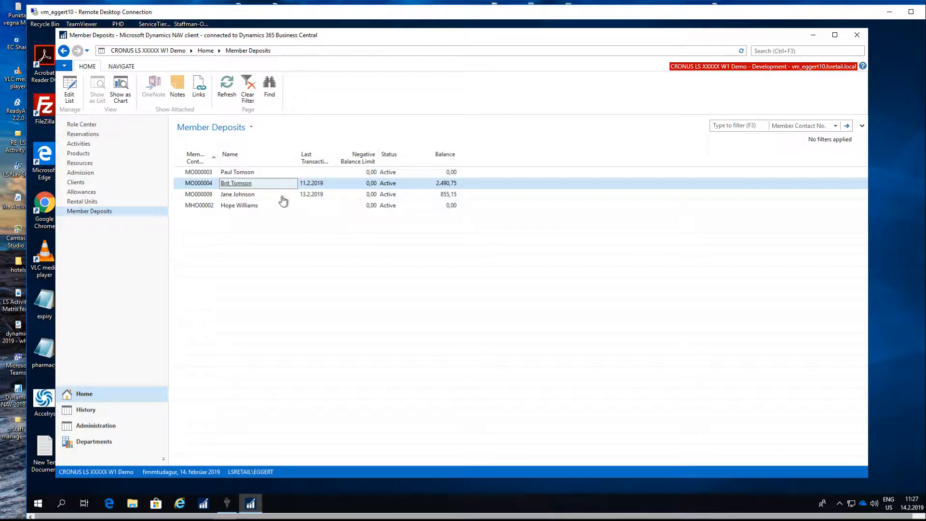
left_click(311, 197)
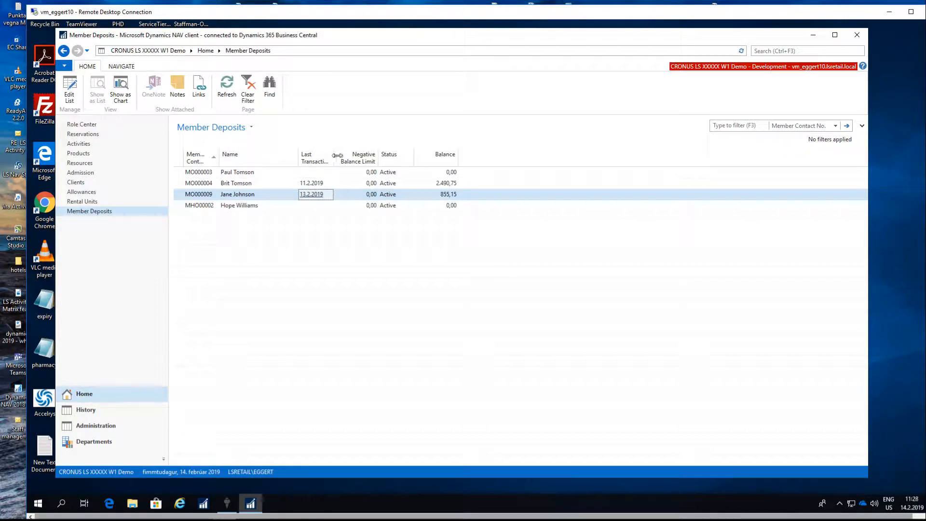
left_click_drag(335, 157, 347, 158)
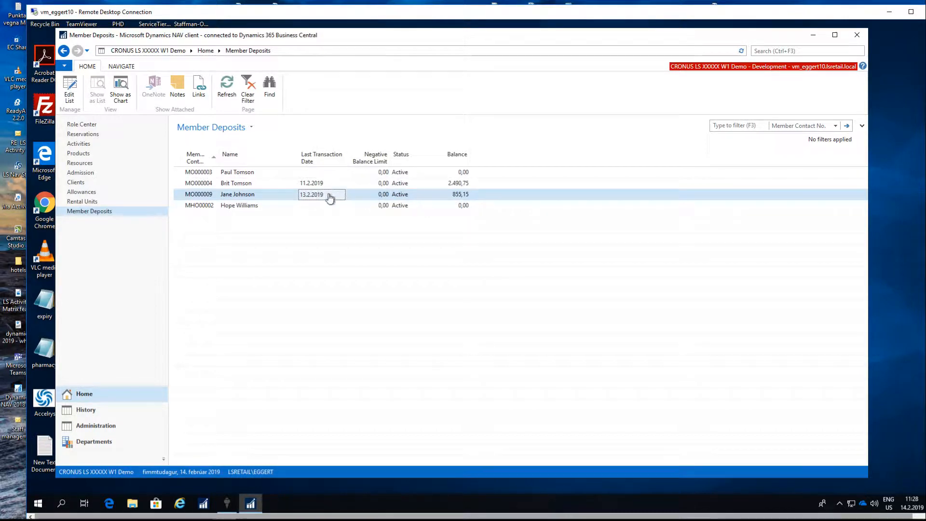
double_click(389, 156)
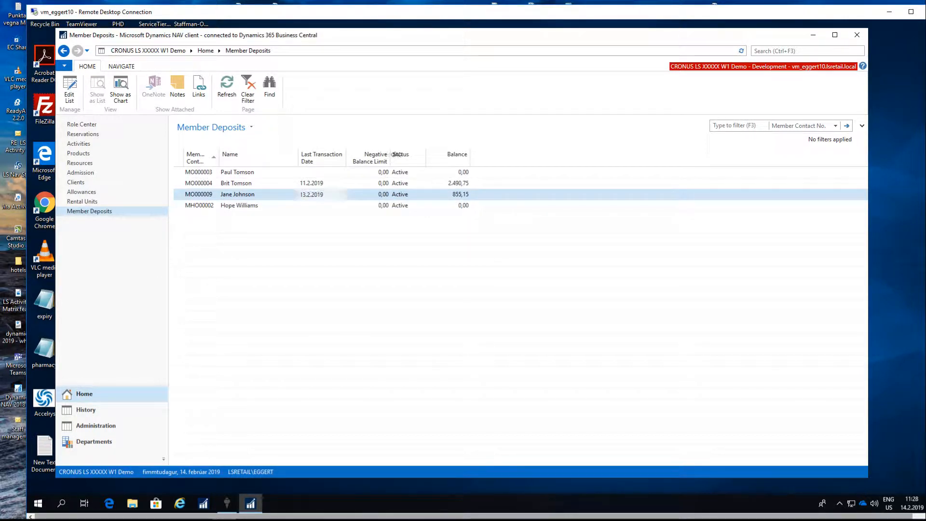
left_click(390, 196)
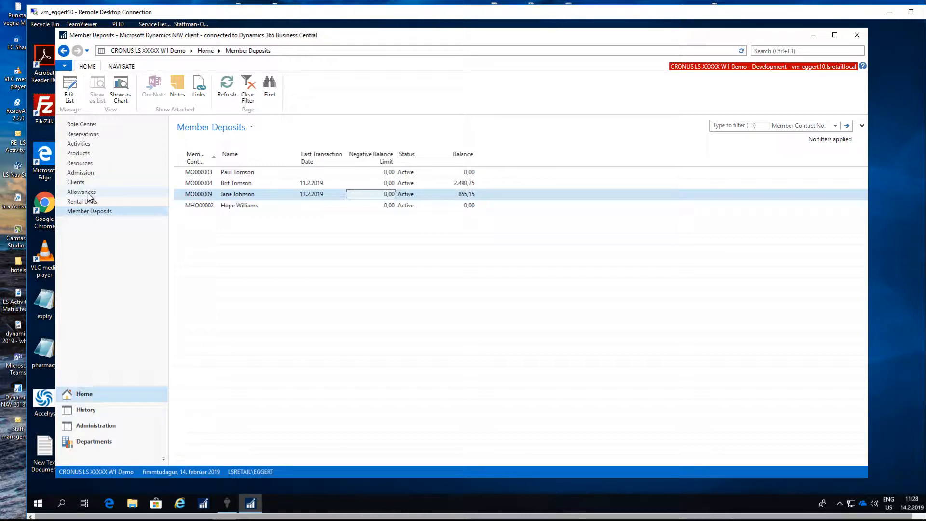
Return to the Role Center, run the POS and log on with the 55 Coffee House profile.
left_click(93, 125)
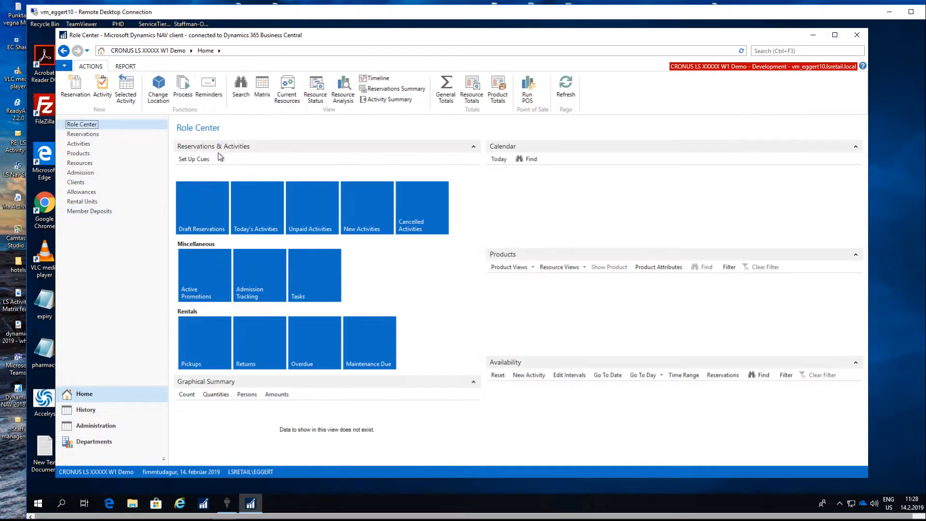
left_click(527, 90)
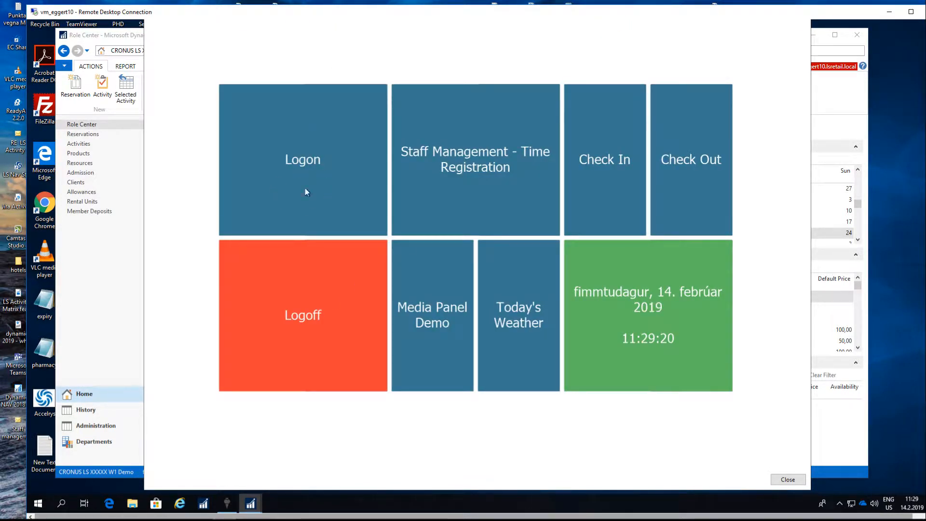
left_click(316, 180)
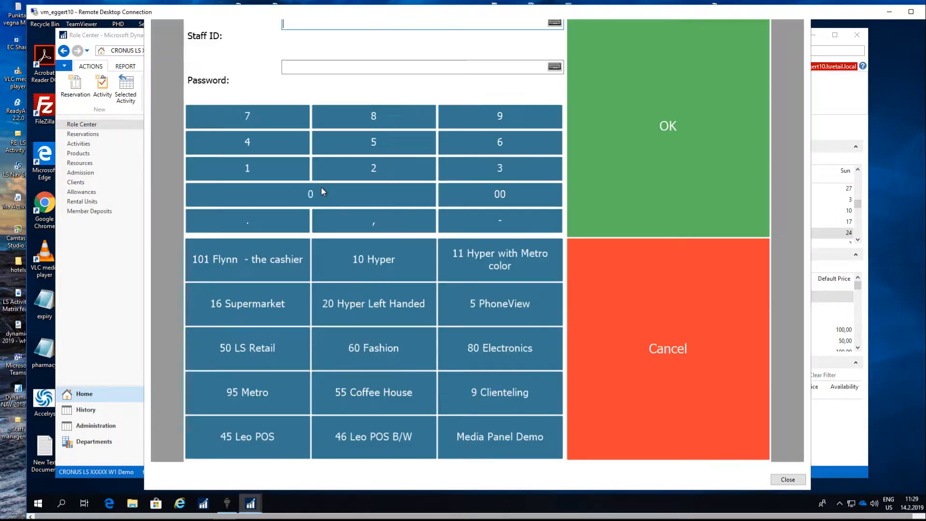
left_click(377, 397)
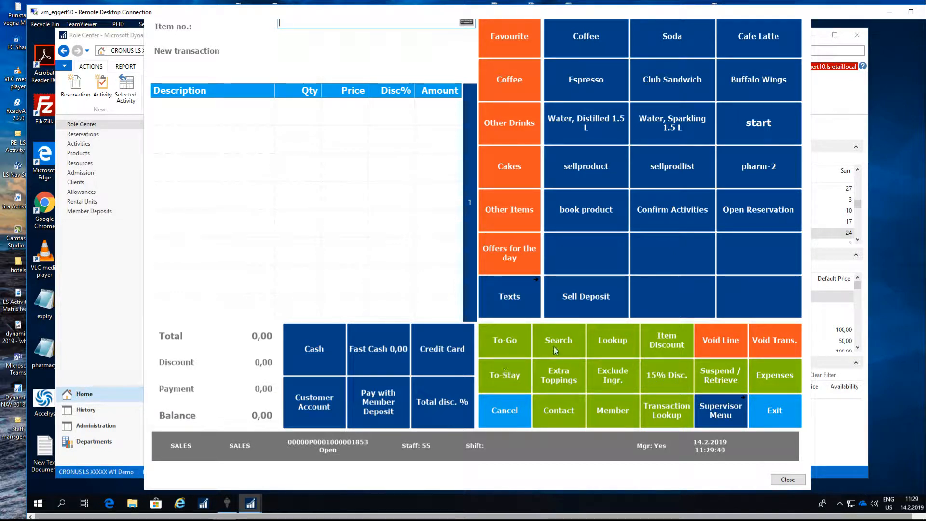
Inspect the command assigned to the Sell Deposit button in its POS button properties.
right_click(581, 292)
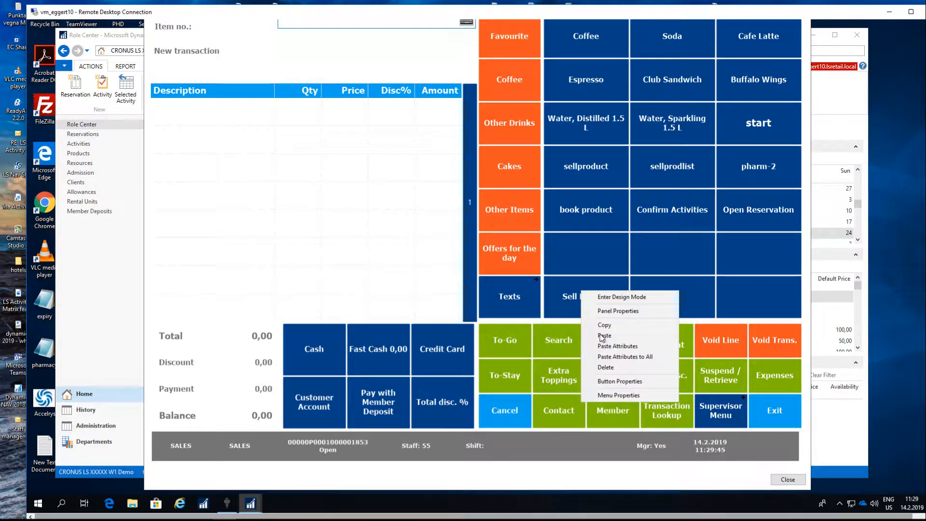
left_click(621, 384)
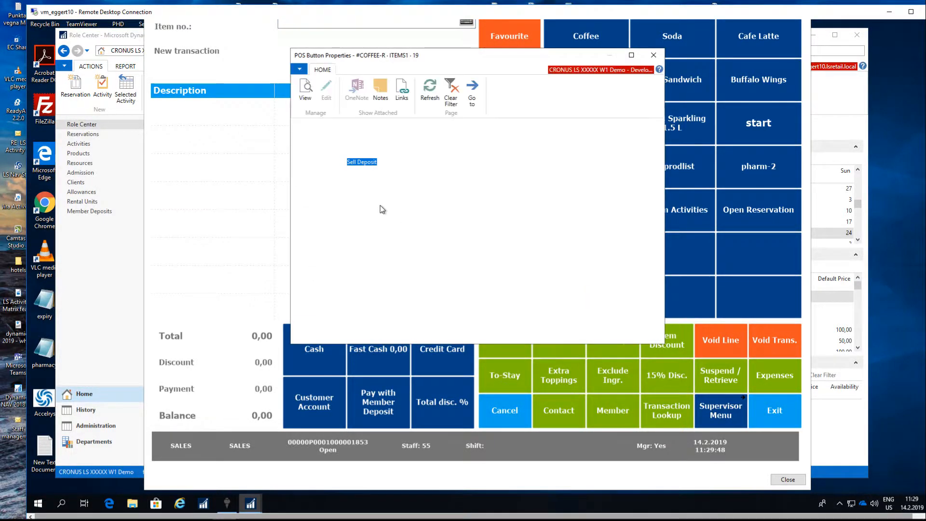
left_click(400, 174)
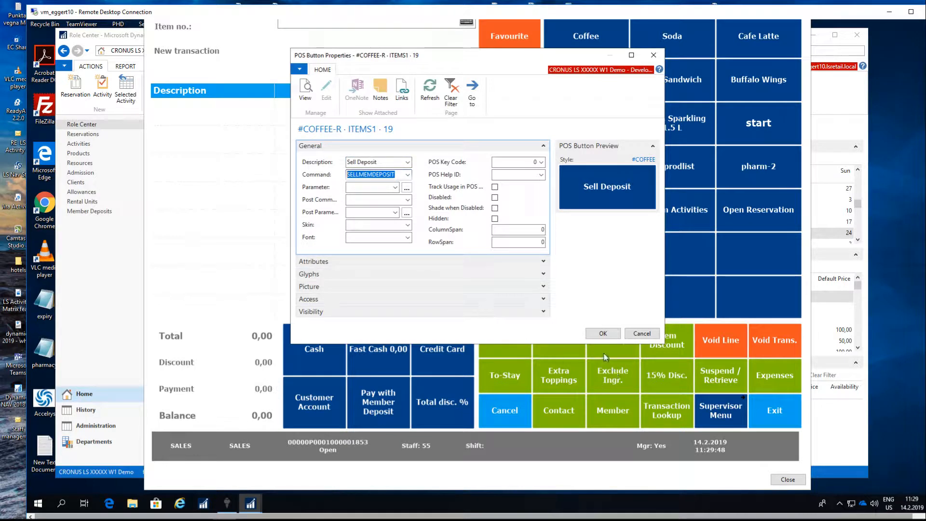
left_click(603, 334)
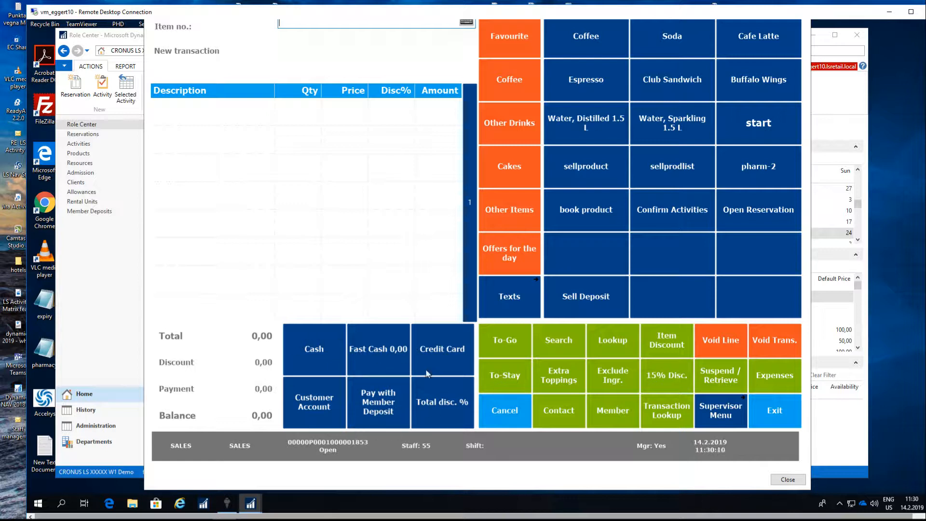
Inspect the command and post command of the Pay with Member Deposit button in its properties.
right_click(373, 412)
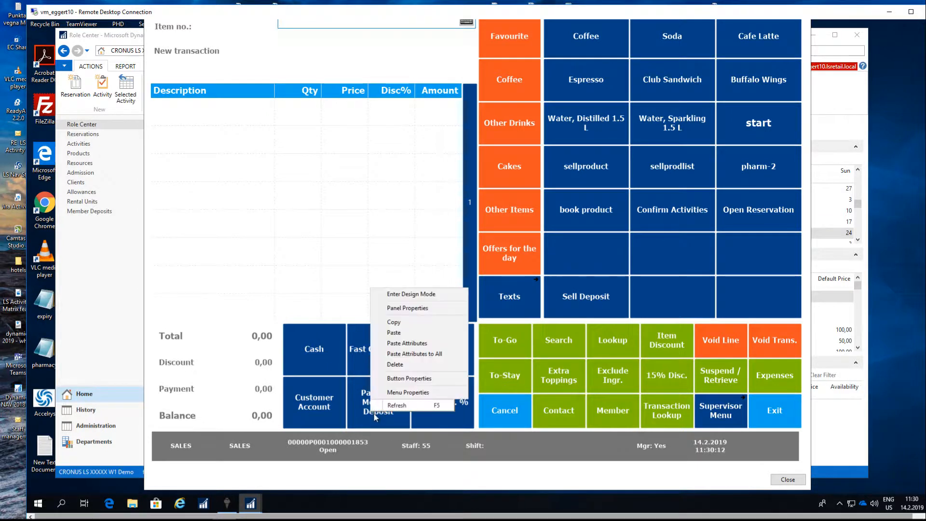
left_click(408, 379)
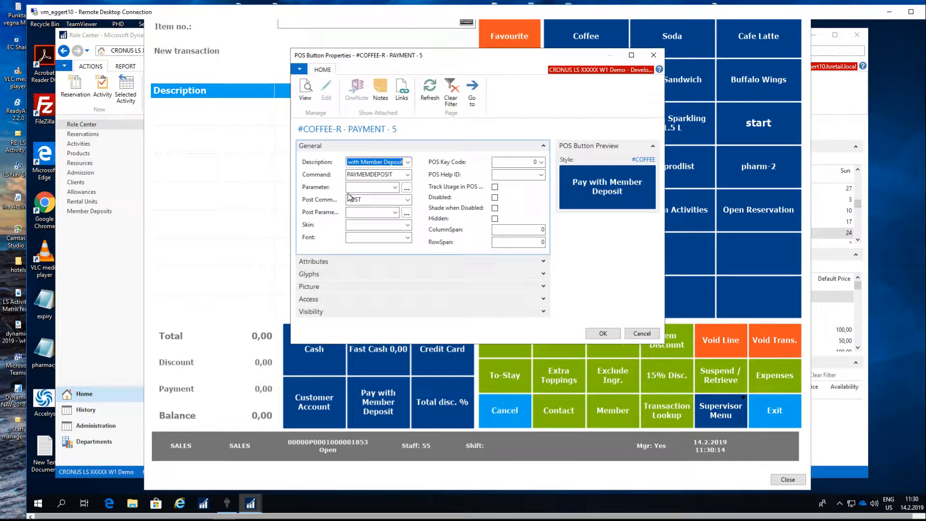
left_click(398, 176)
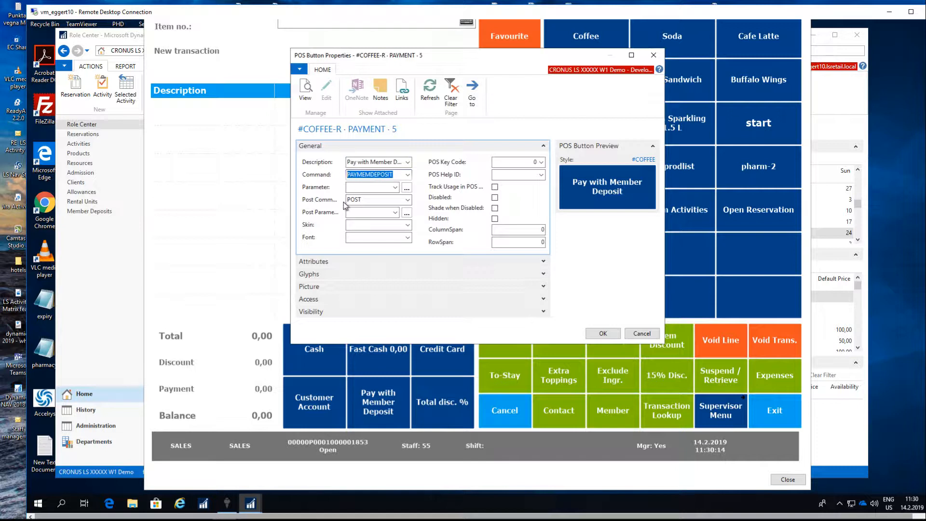
left_click(371, 200)
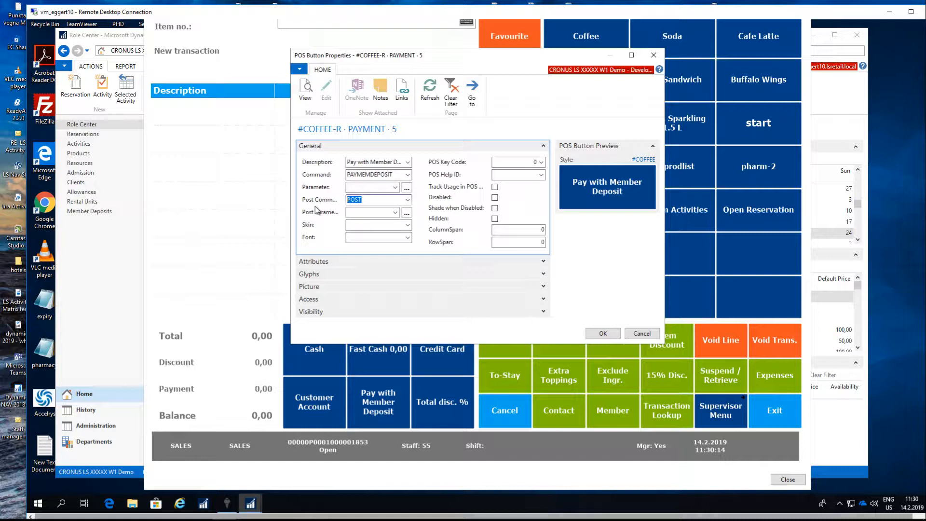
left_click(603, 334)
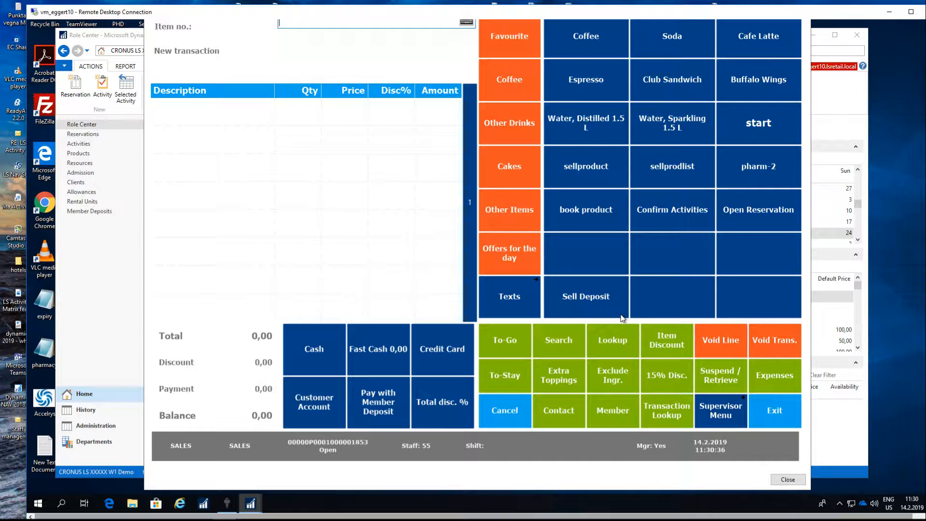
Start a Sell Deposit transaction and choose the client who is last in the Member Deposits list.
left_click(758, 141)
left_click(586, 298)
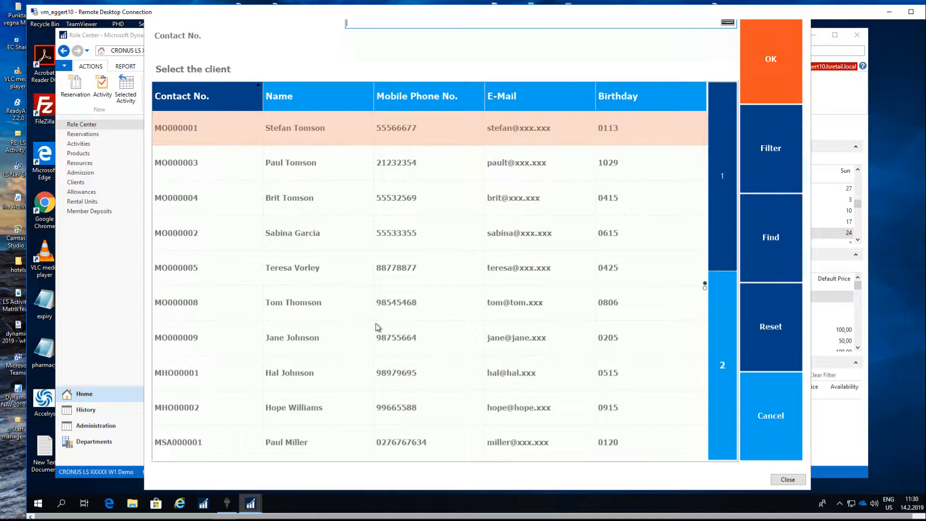
scroll(328, 363, "down", 8)
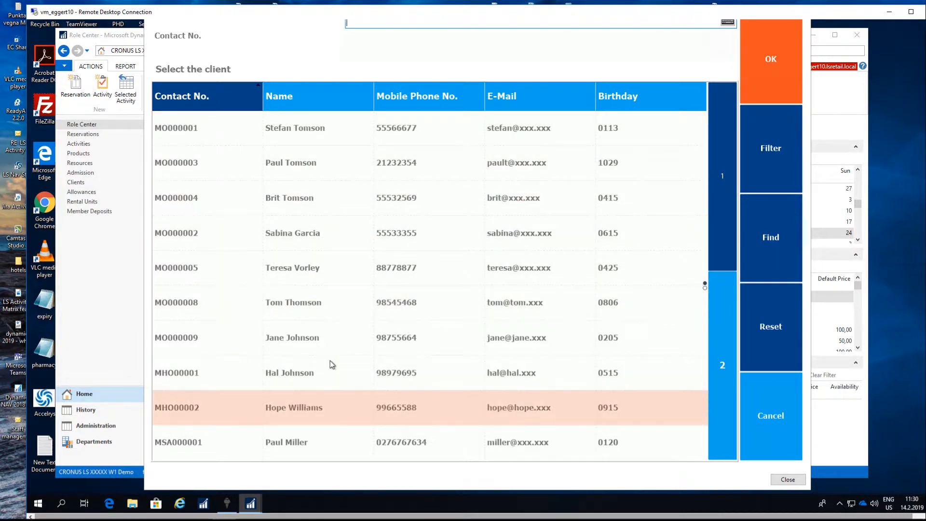
scroll(333, 372, "down", 2)
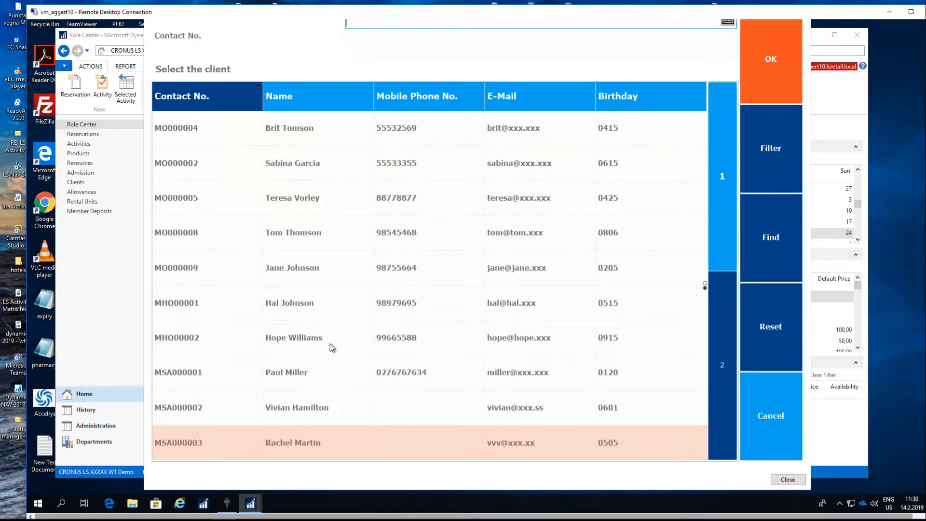
scroll(322, 283, "up", 1)
left_click(307, 266)
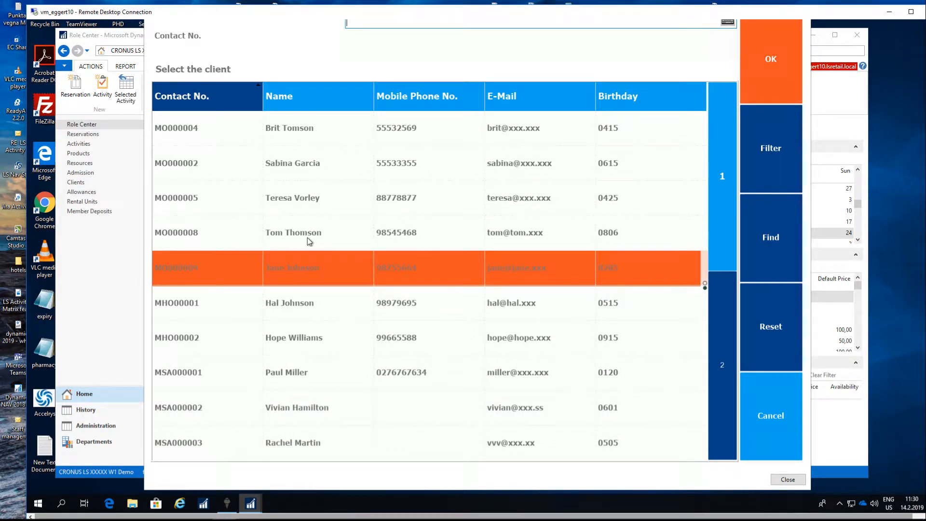
left_click(303, 337)
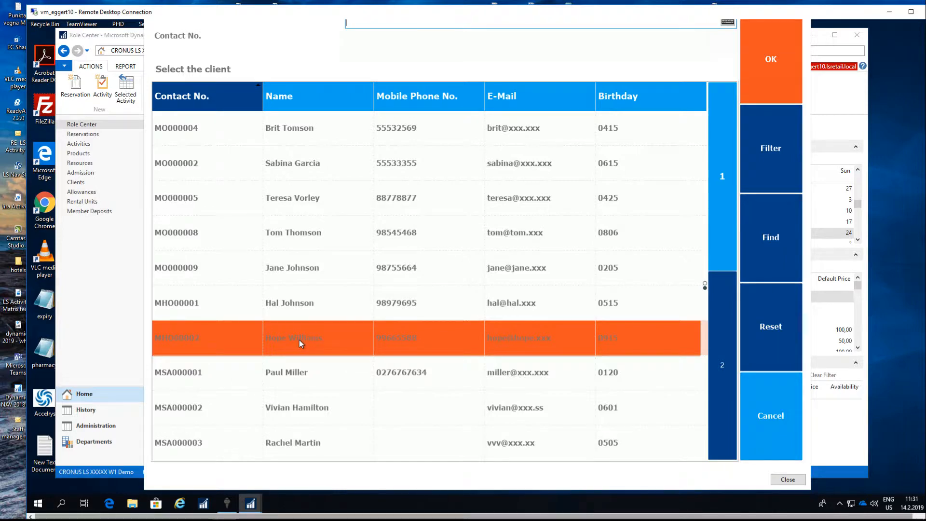
left_click(762, 72)
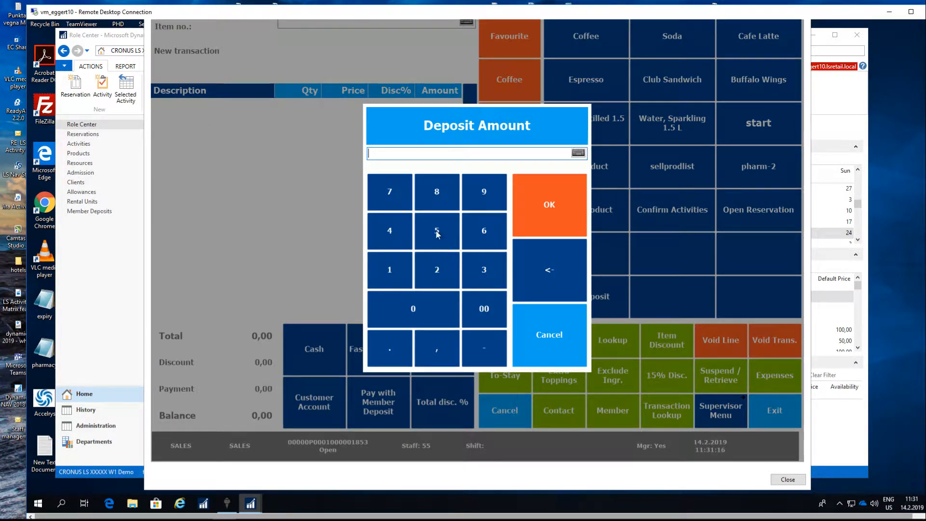
Enter a deposit amount of 50 and pay the transaction in cash.
left_click(445, 244)
left_click(413, 311)
left_click(547, 208)
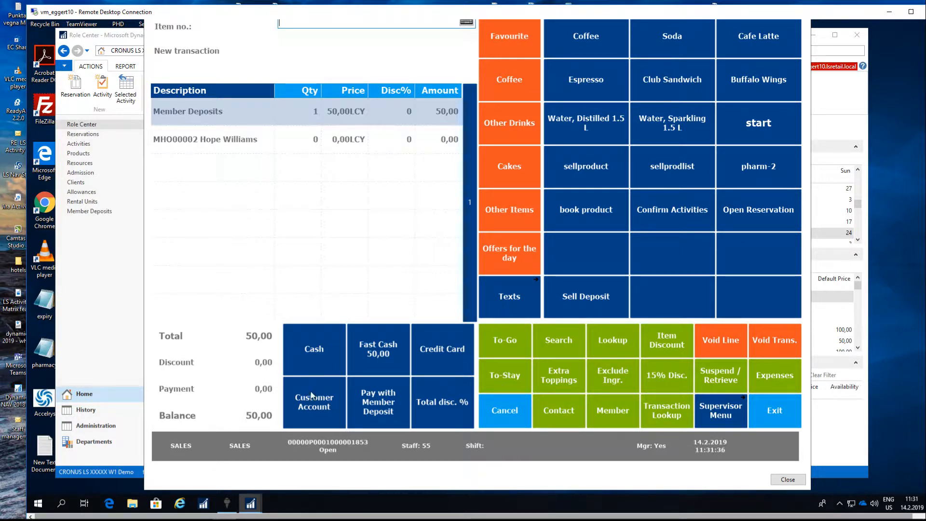
left_click(314, 349)
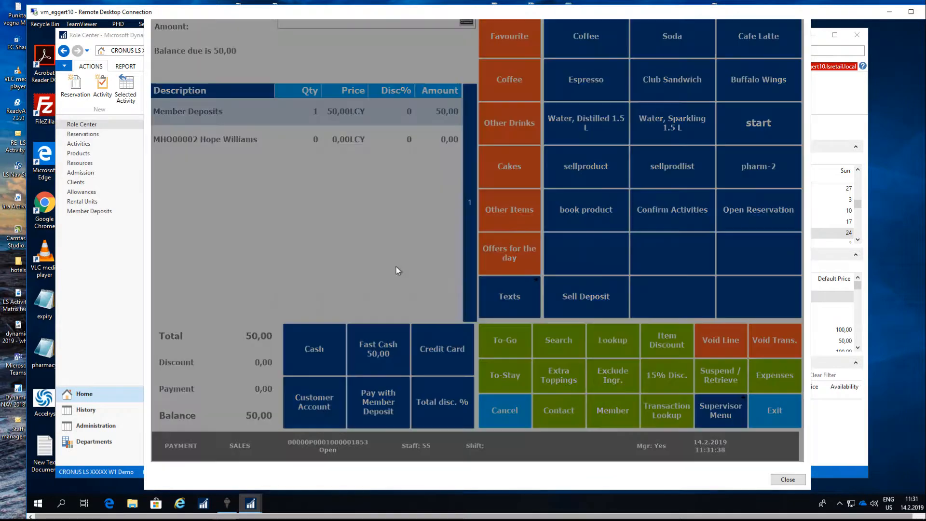
left_click(565, 224)
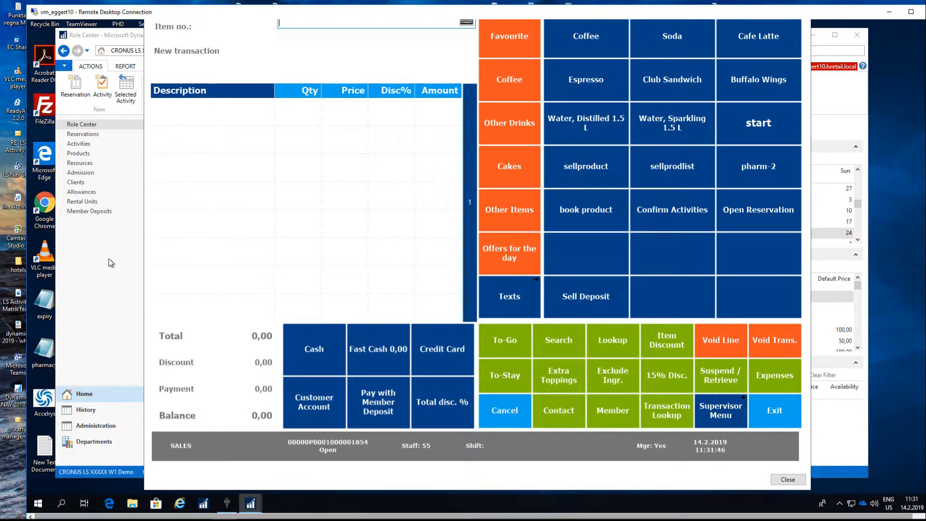
Return to the Member Deposits list and examine the deposit entry behind the chosen member's balance, including its date of use and transaction type.
left_click(89, 273)
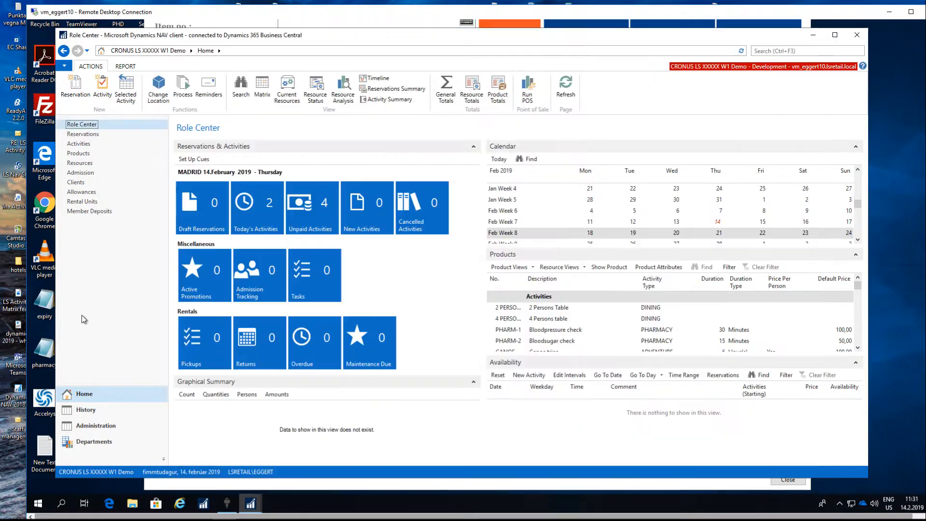
left_click(94, 213)
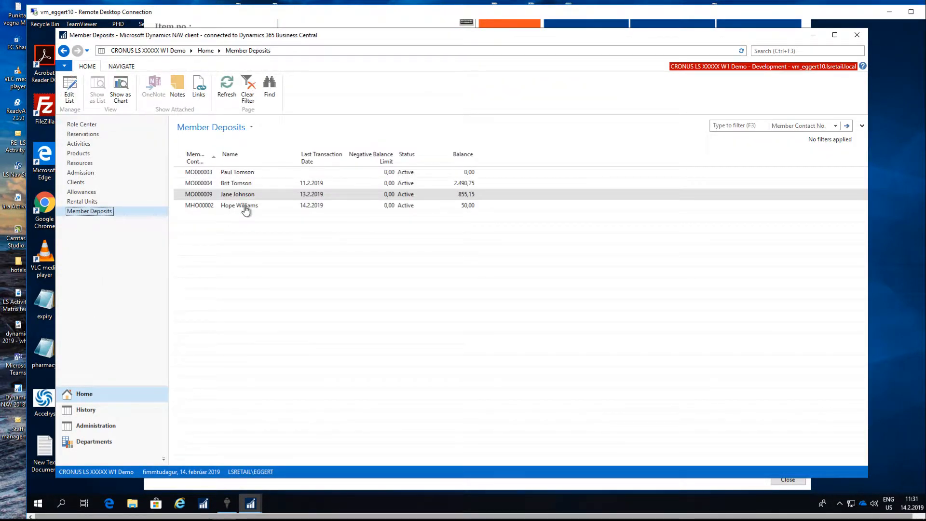
left_click(246, 206)
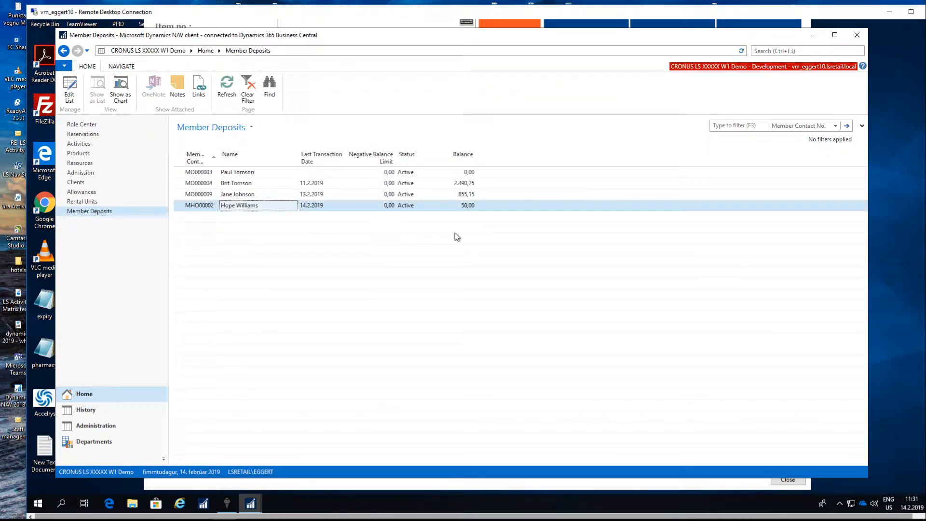
left_click(463, 208)
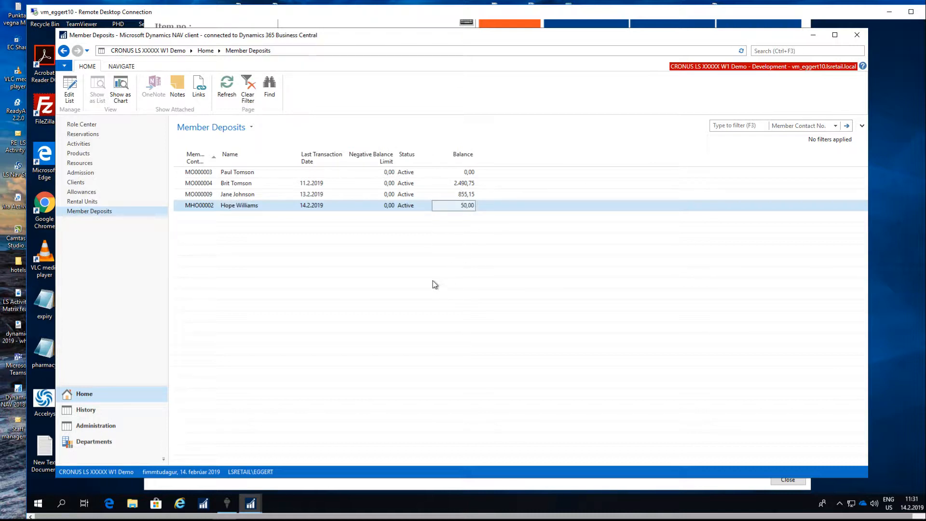
left_click(466, 207)
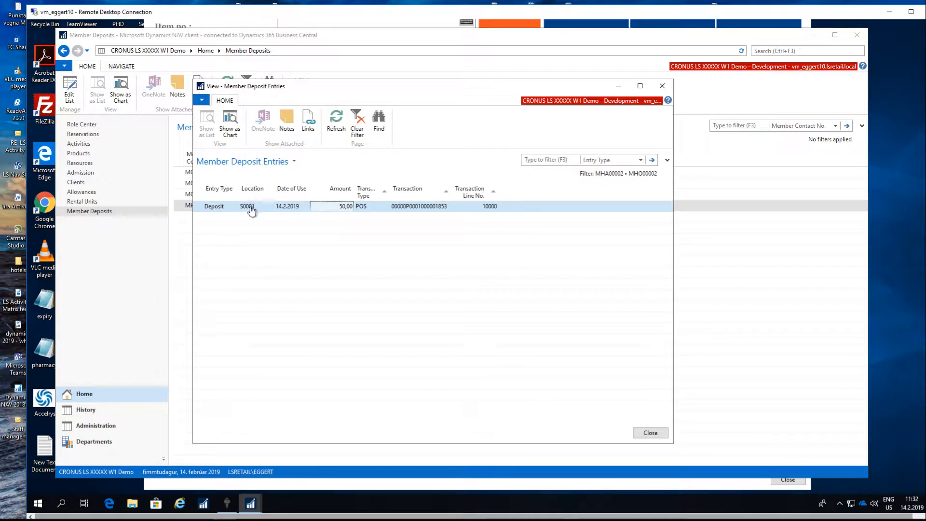
left_click(288, 208)
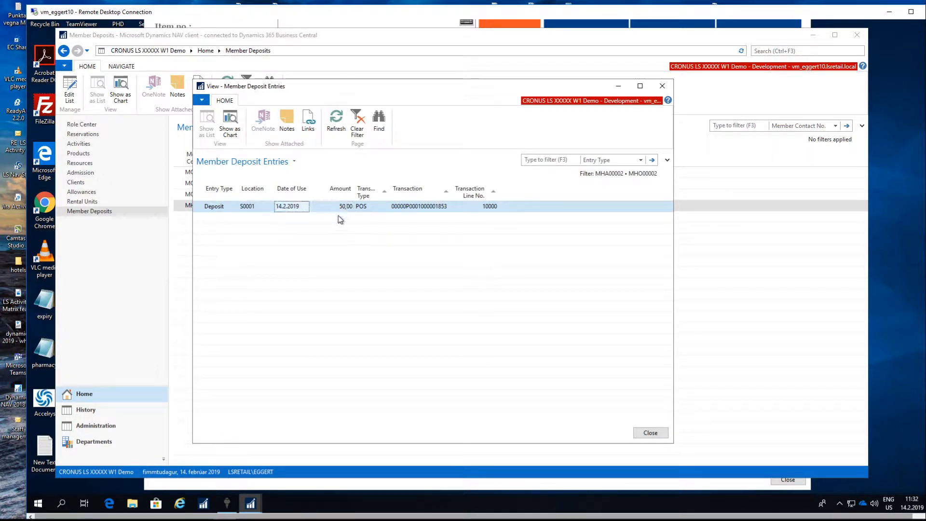
left_click(373, 208)
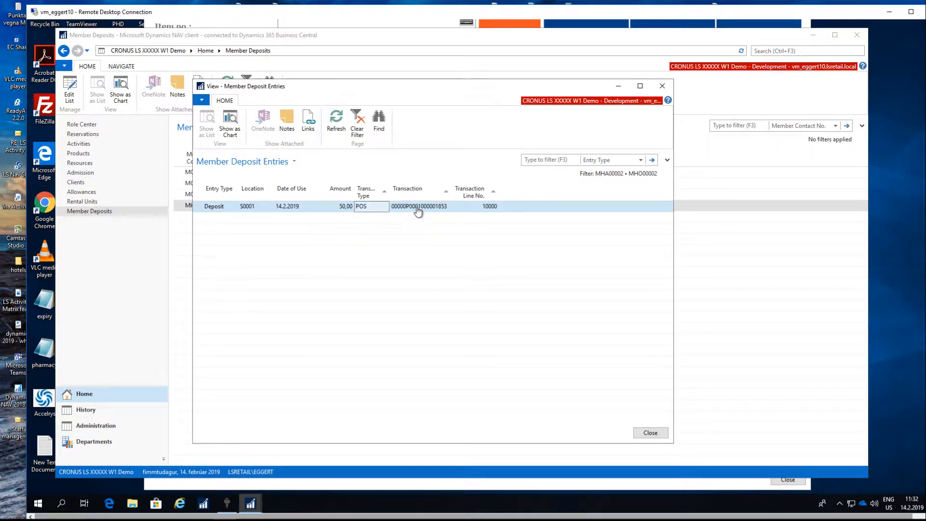
Check the transaction reference of the member's deposit entry and close the deposit entries.
left_click(418, 211)
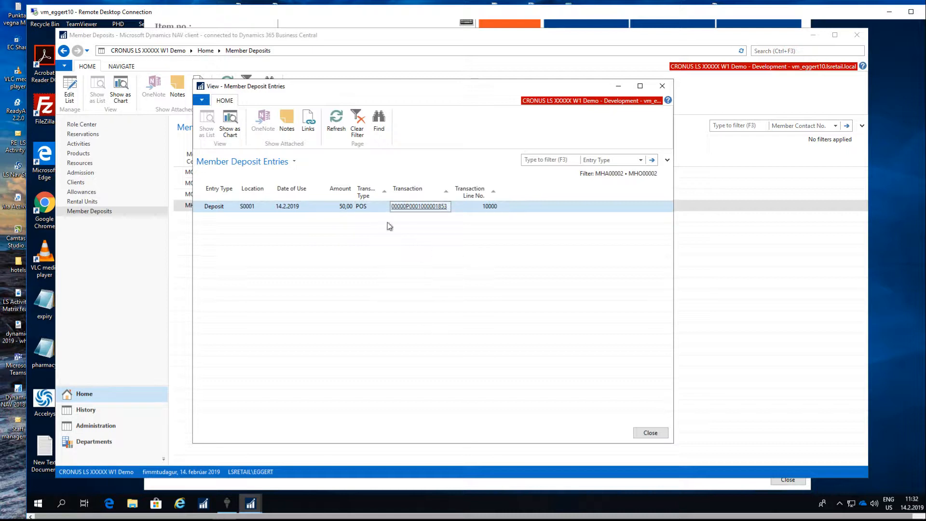
left_click(651, 433)
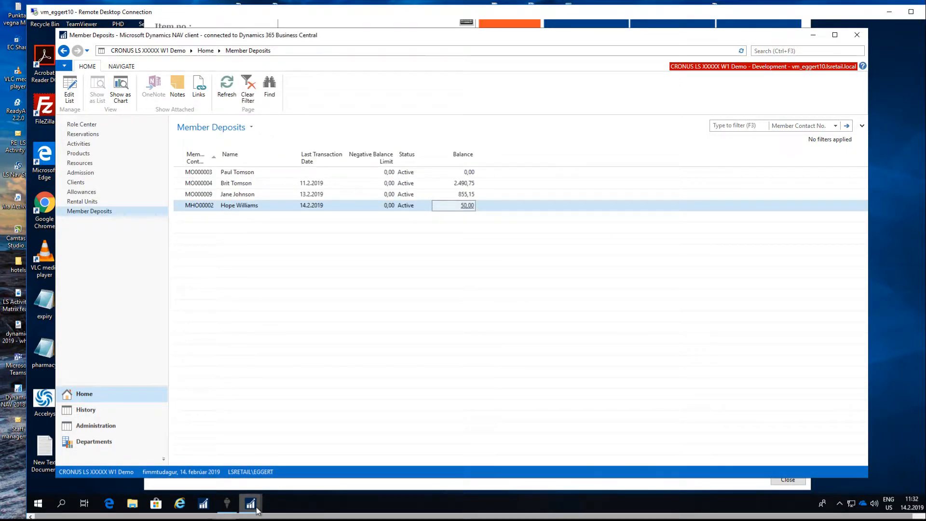
Switch to the POS and add a Cafe Latte and a Club Sandwich to a new sale.
mouse_move(254, 506)
left_click(262, 459)
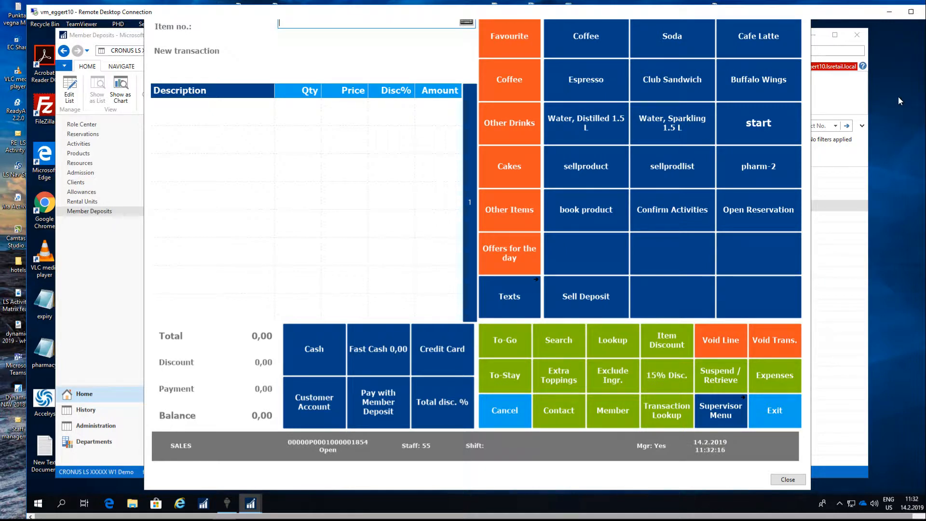
left_click_drag(843, 16, 825, 15)
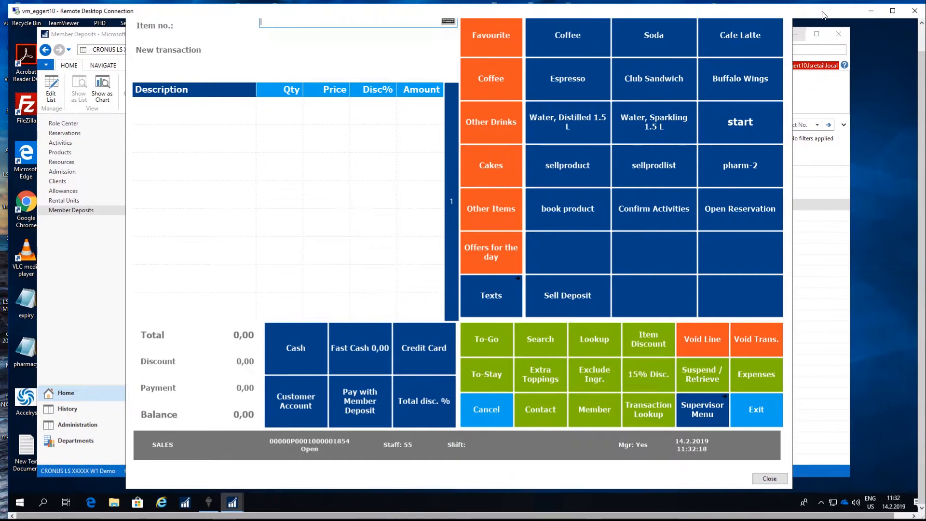
left_click_drag(922, 65, 922, 39)
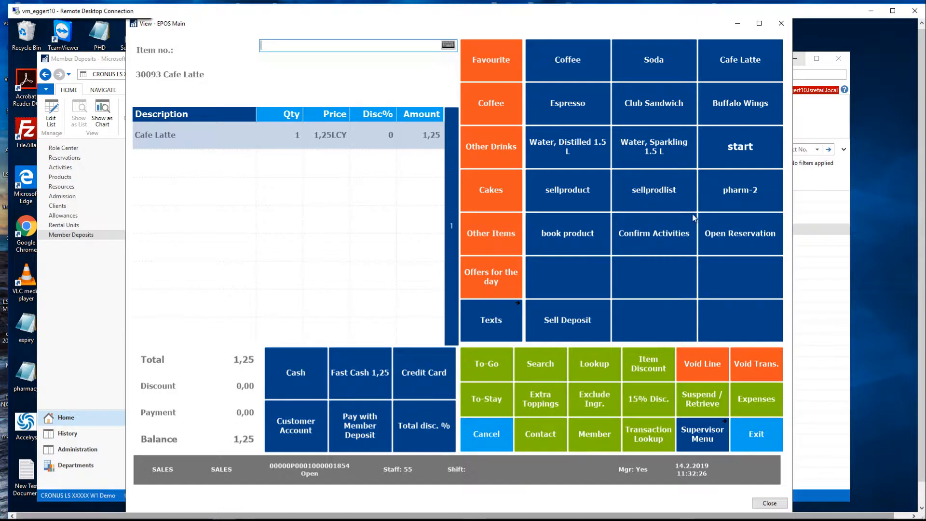
left_click(658, 110)
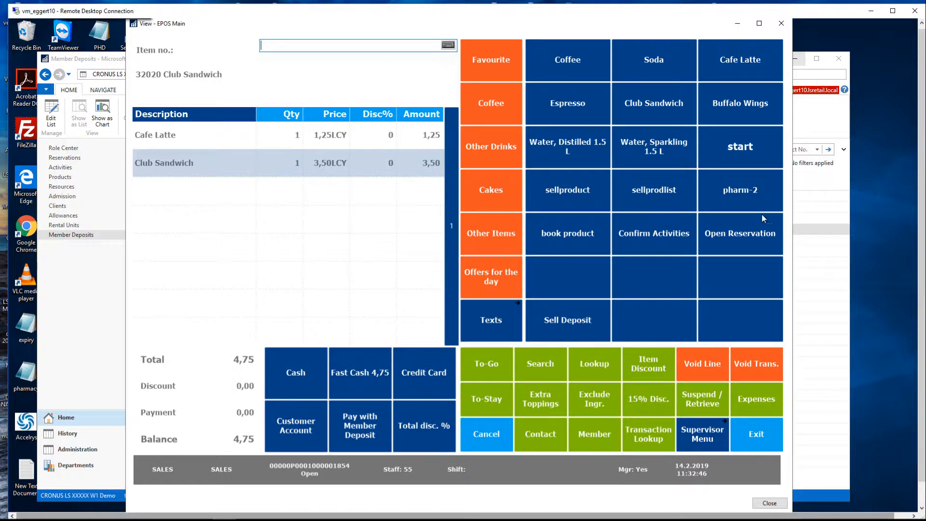
Pay the full 4,75 with Member Deposit, choosing the client who bought the 50 deposit.
left_click(369, 431)
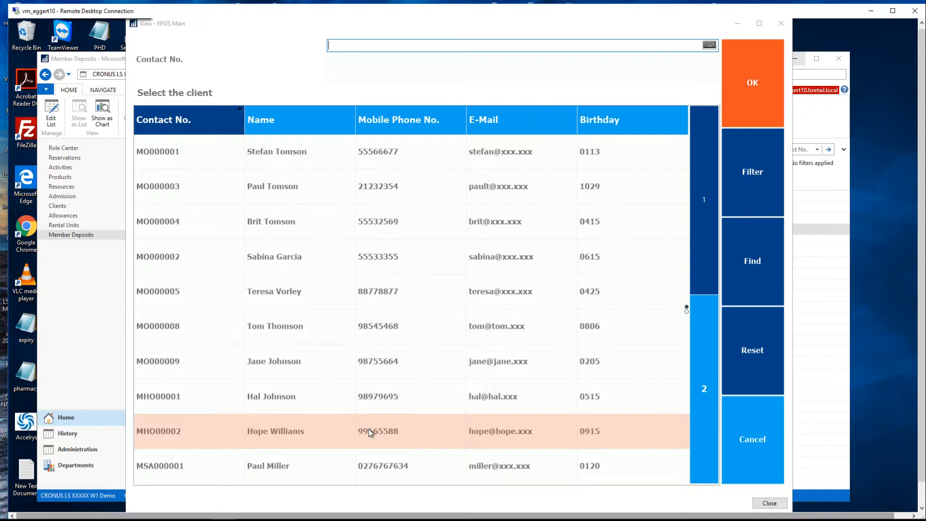
left_click(270, 433)
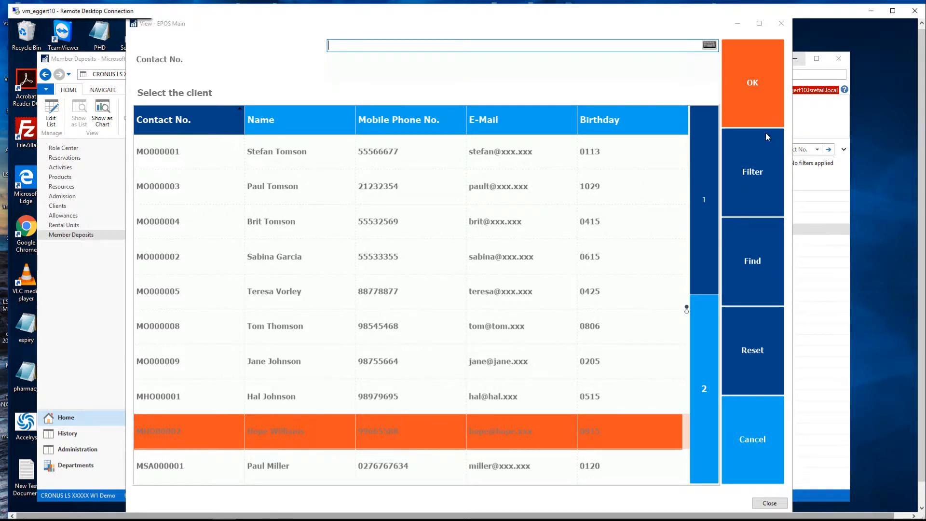
left_click(740, 118)
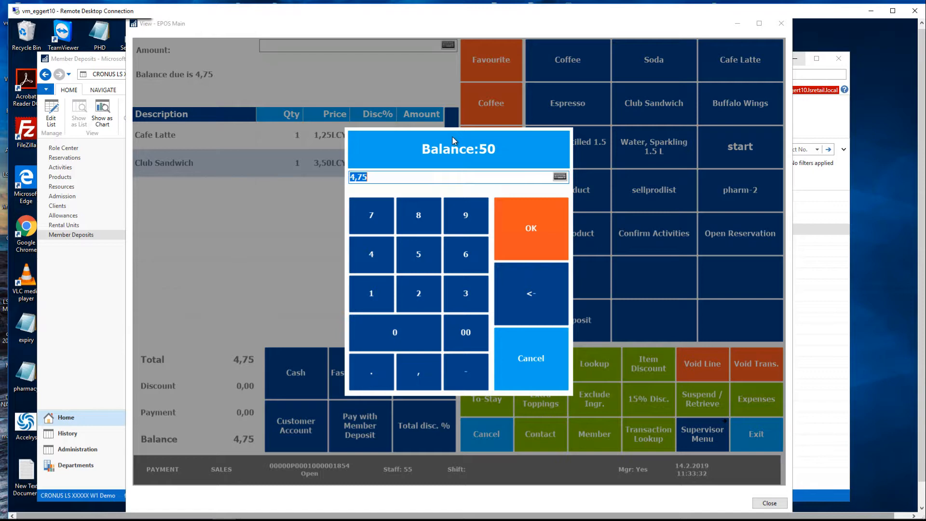
left_click(519, 223)
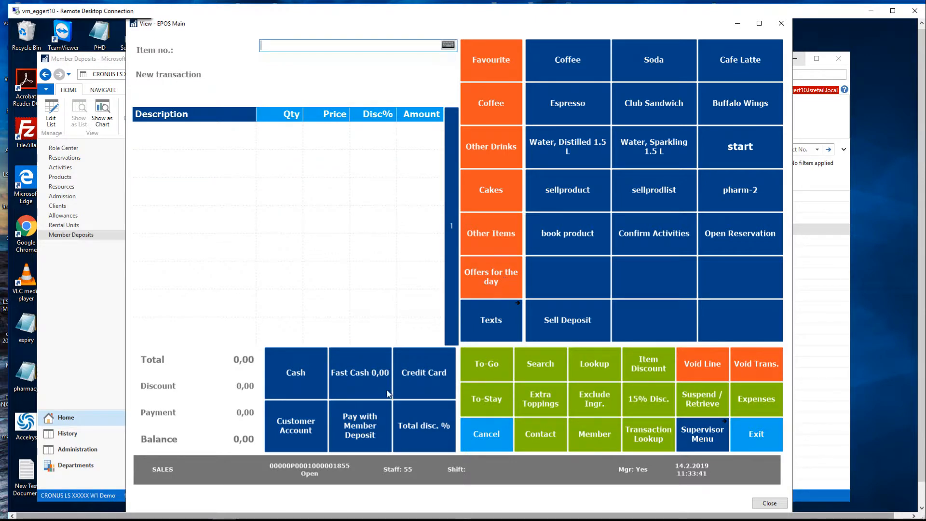
Return to the Member Deposits list and examine the usage entry behind the same member's balance, closing the entries when done.
left_click(71, 235)
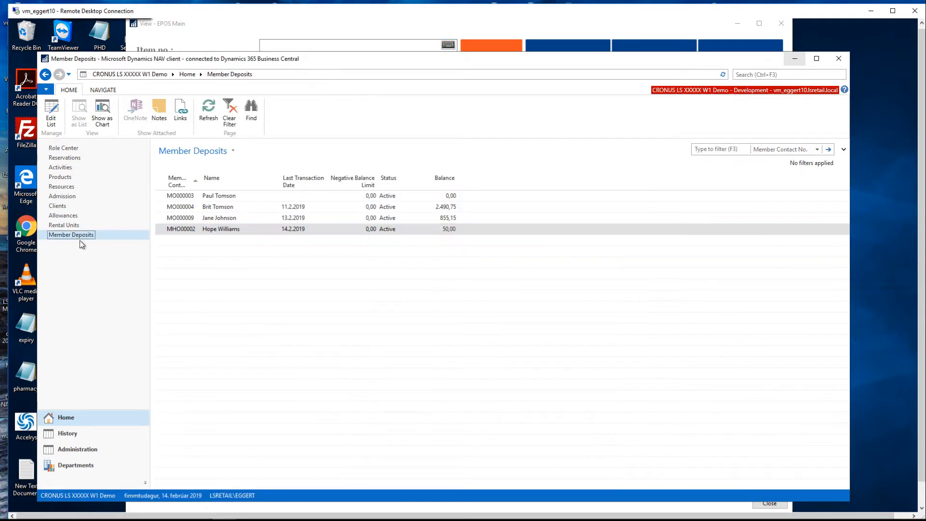
left_click(451, 234)
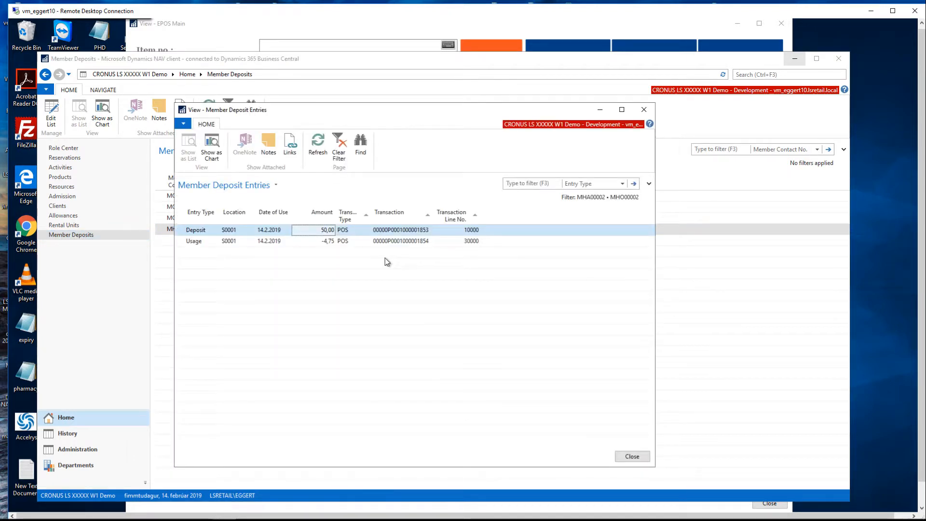
left_click(323, 242)
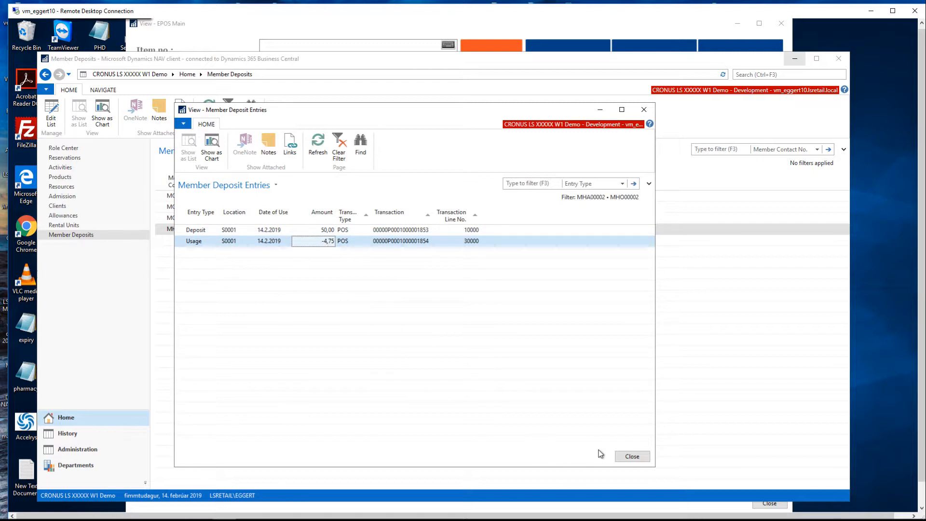
left_click(632, 457)
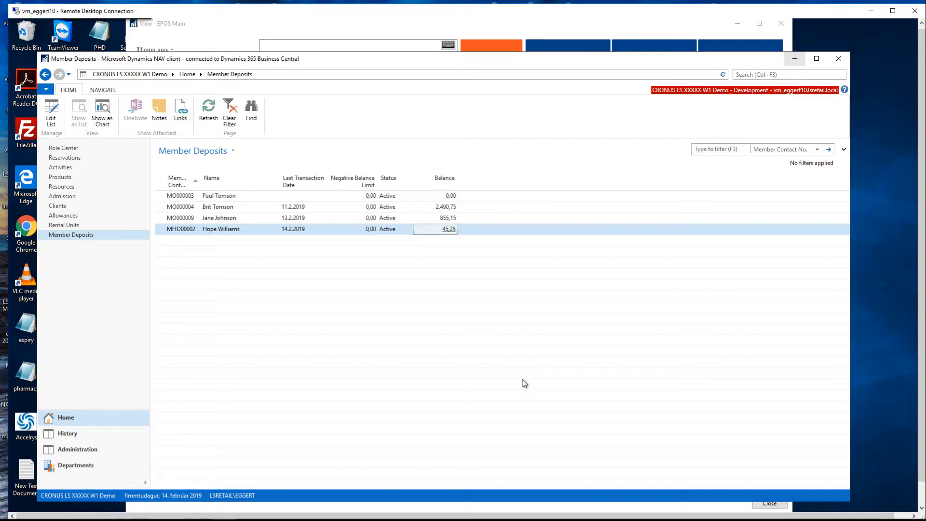
Open the LS Activity Setup from the administration area, enlarge its window and expand the Member Deposits section.
left_click(83, 451)
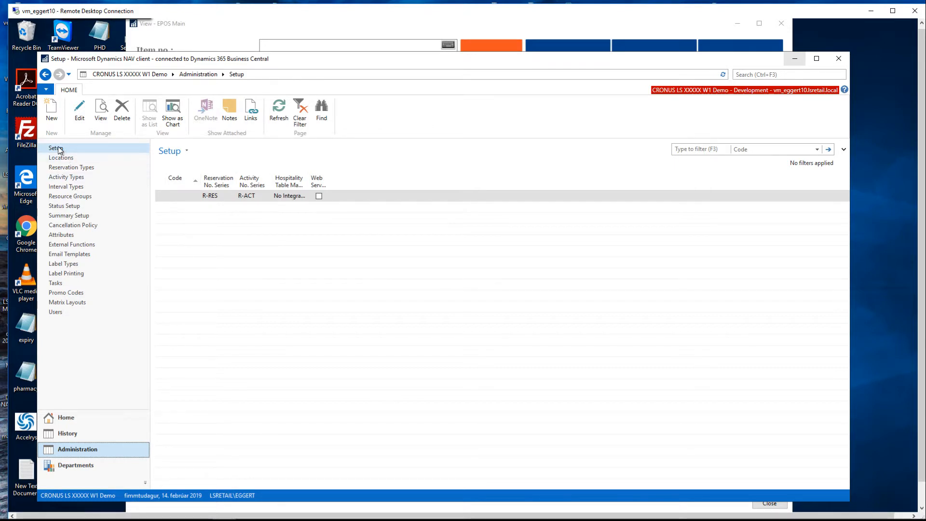
left_click(84, 119)
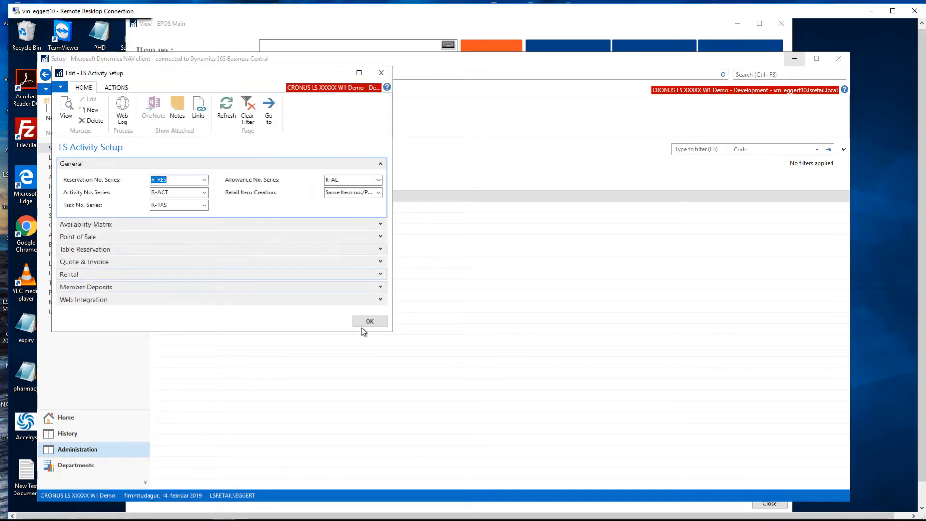
left_click_drag(395, 330, 458, 444)
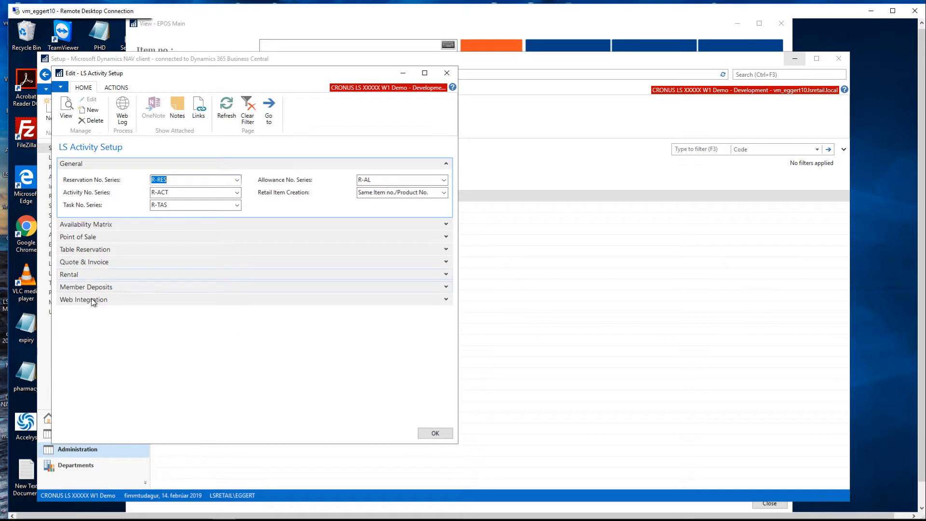
left_click(446, 288)
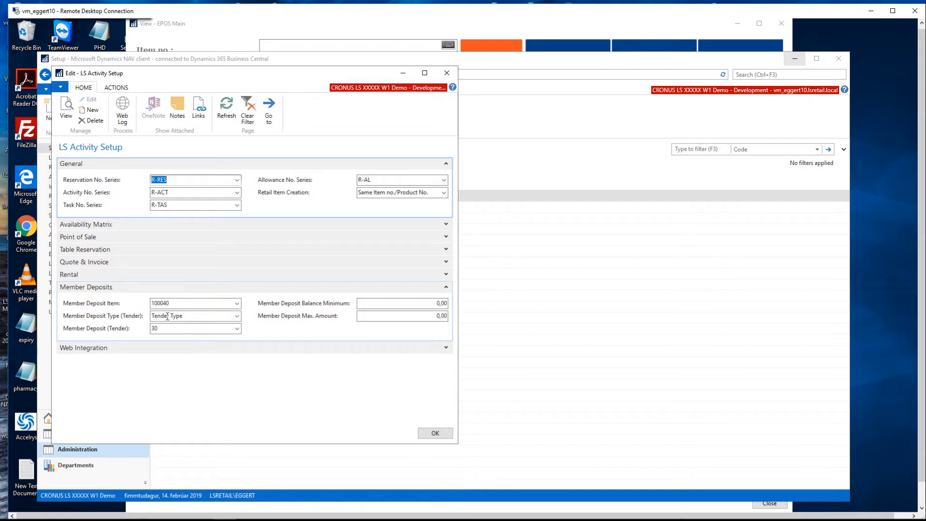
Review the choices for Member Deposit Item, Member Deposit Type (Tender) and Member Deposit (Tender) without changing them.
left_click(194, 304)
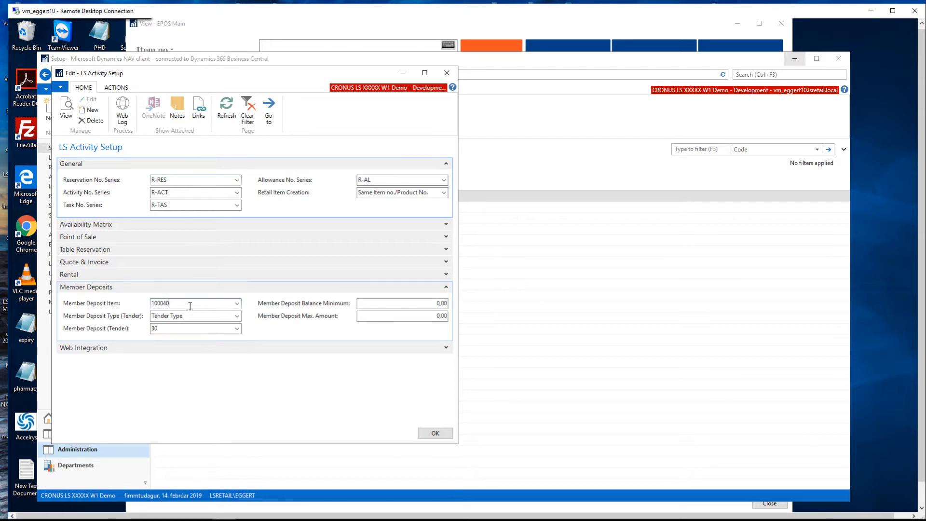
left_click(238, 304)
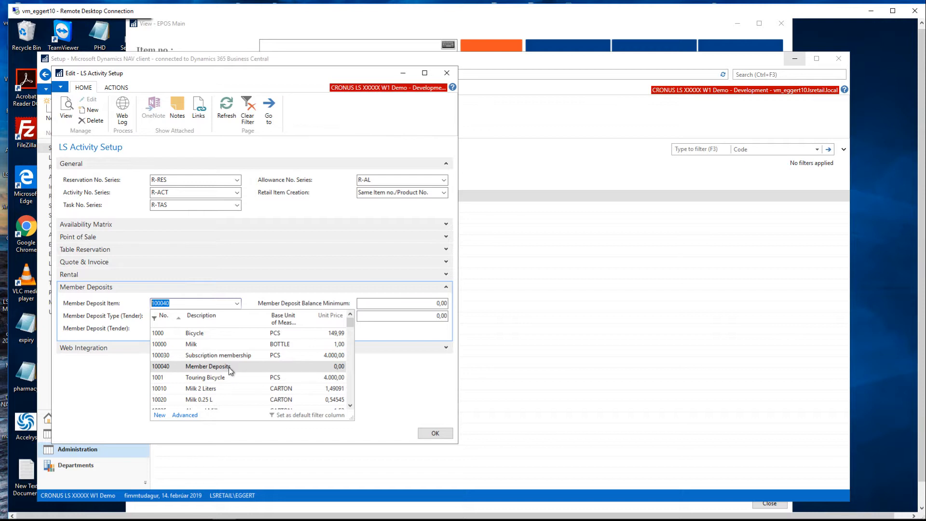
left_click(244, 298)
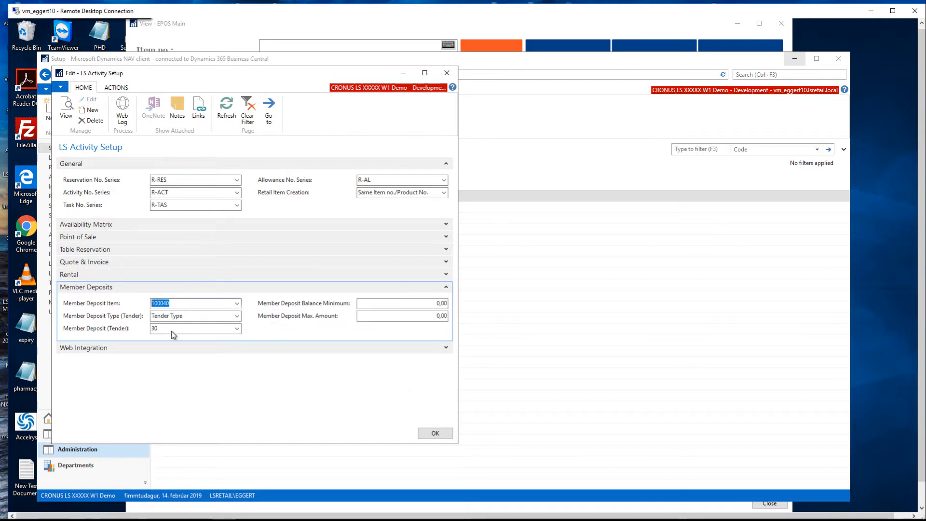
left_click(237, 317)
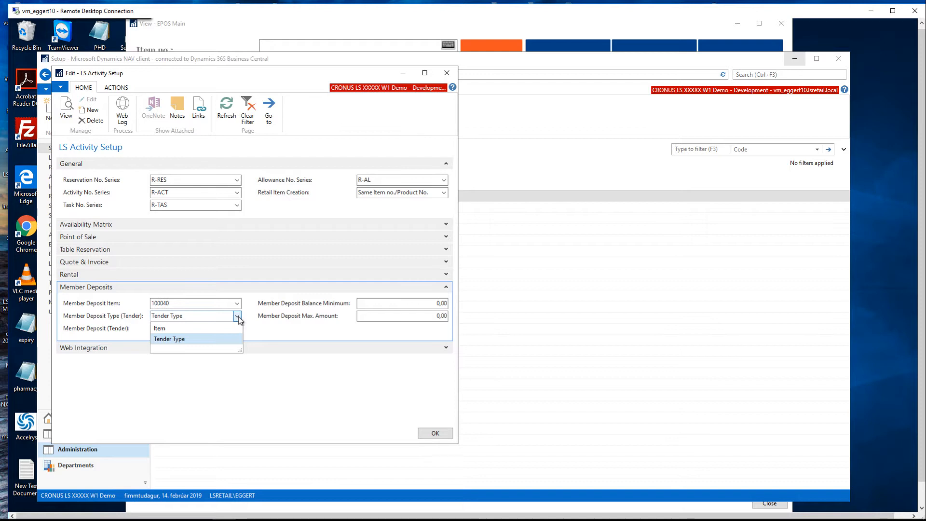
left_click(263, 333)
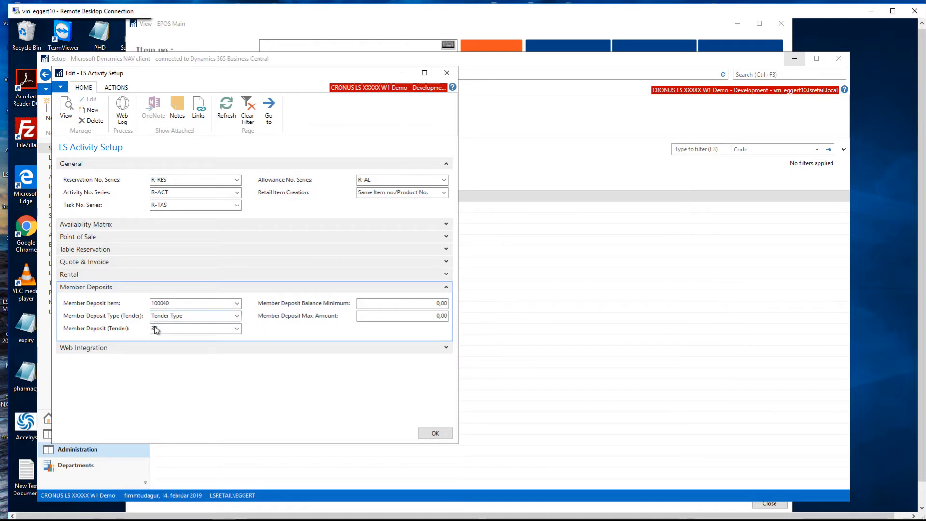
left_click(237, 328)
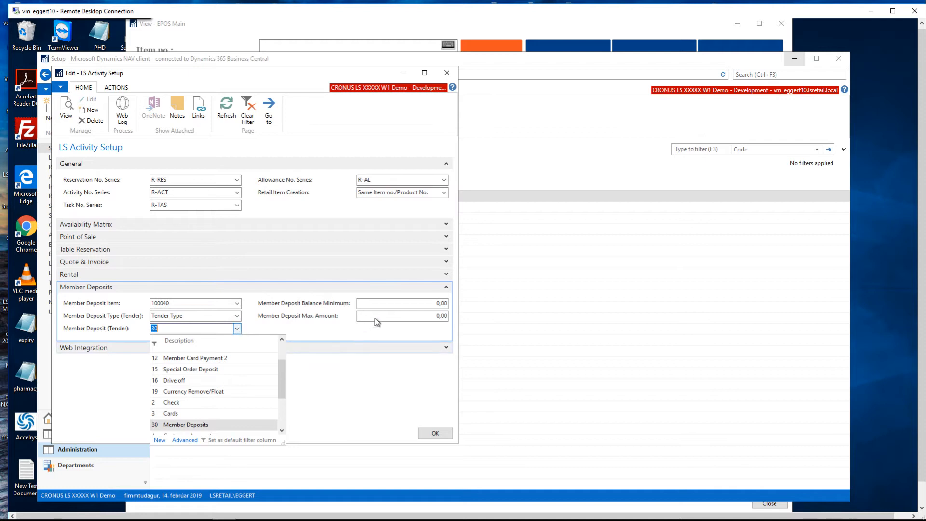
left_click(389, 315)
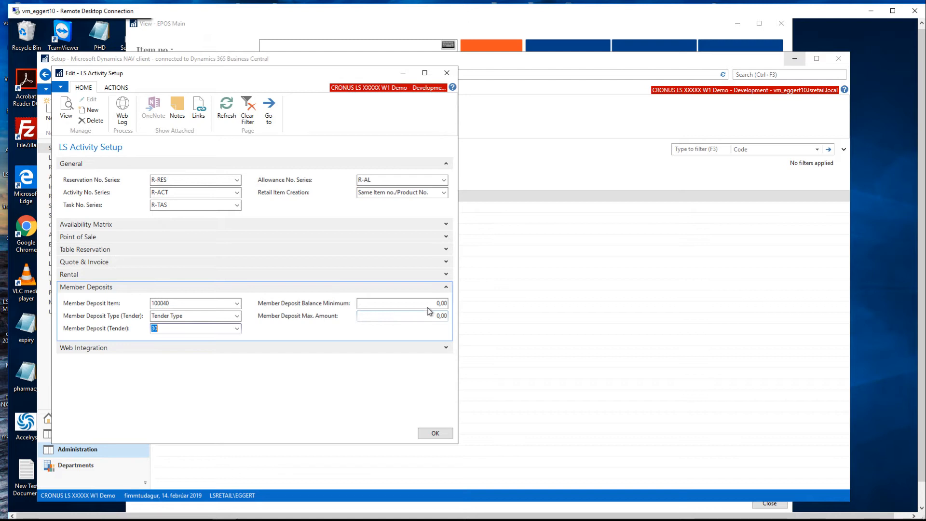
Inspect the Member Deposit Balance Minimum and Max. Amount settings, close the setup and return to the Member Deposits list.
left_click(443, 304)
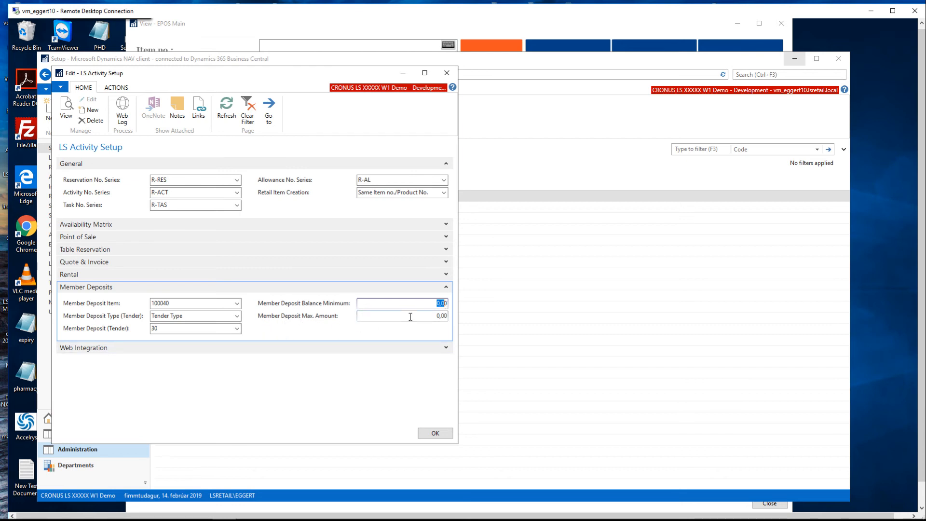
left_click(447, 316)
left_click(437, 433)
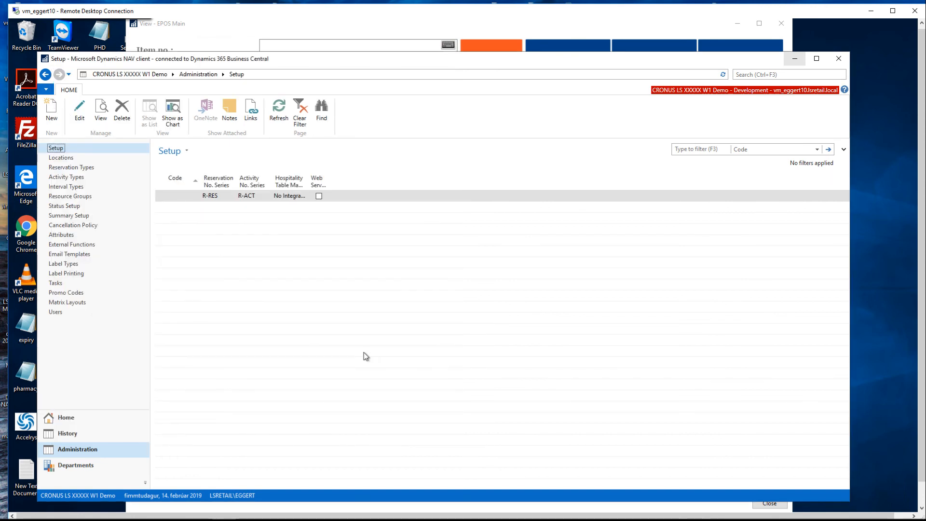
left_click(91, 420)
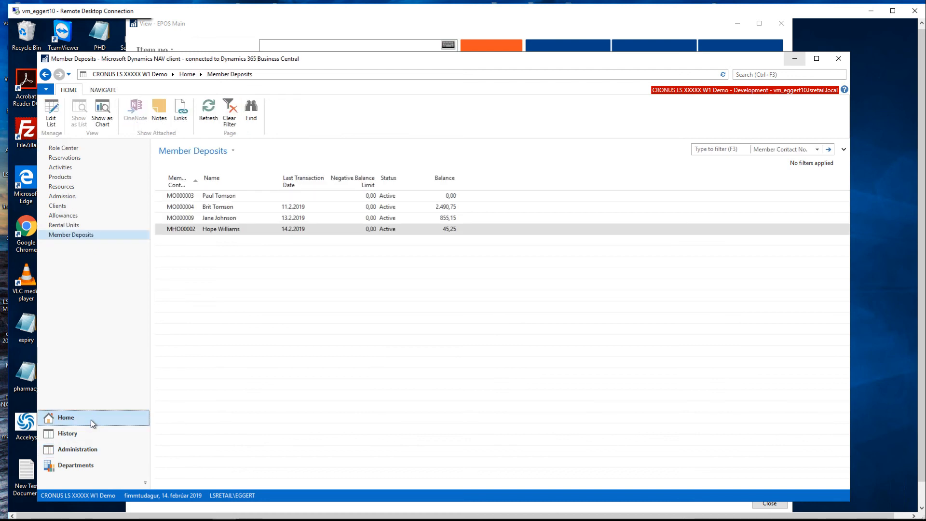